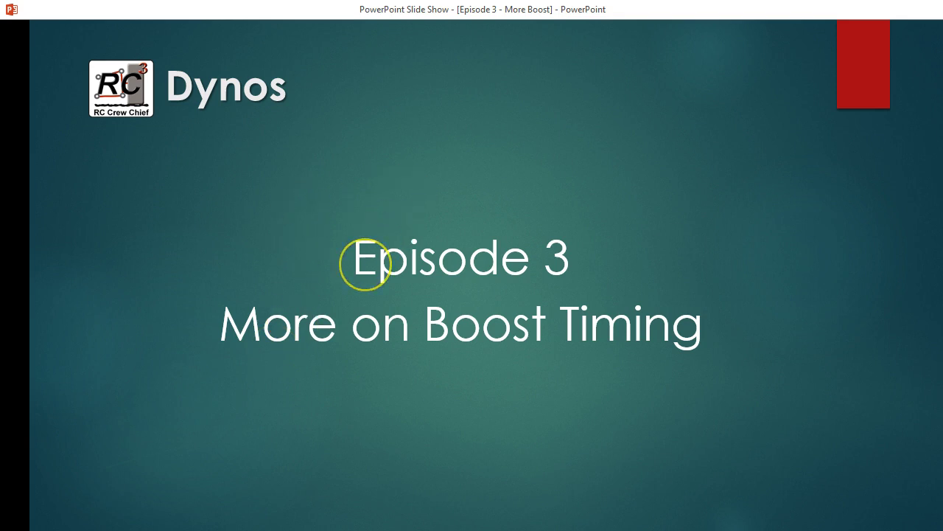
- Advance the slide show through the Dyno Testing Topics slide to the 17.5T Motor Boosted slide
key(Right)
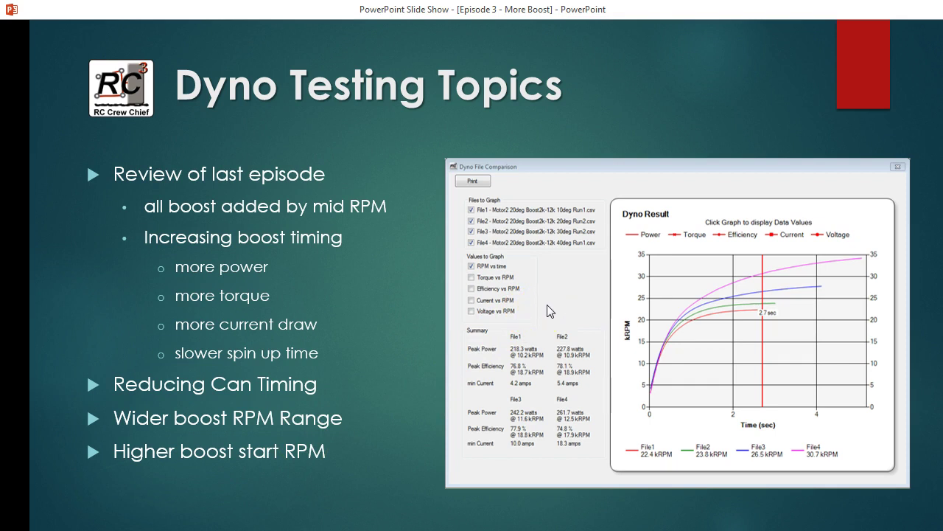
click(460, 463)
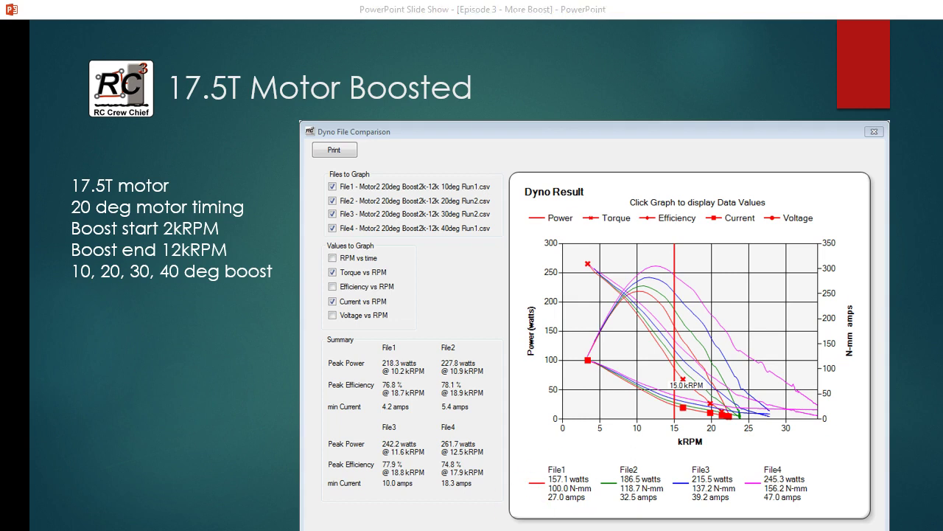
- Switch to RC Crew Chief, open the dyno file comparison and add the 20deg Boost2k-12k 40deg and 15deg Boost 2k-12k 45deg runs to the graph
key(alt+Tab)
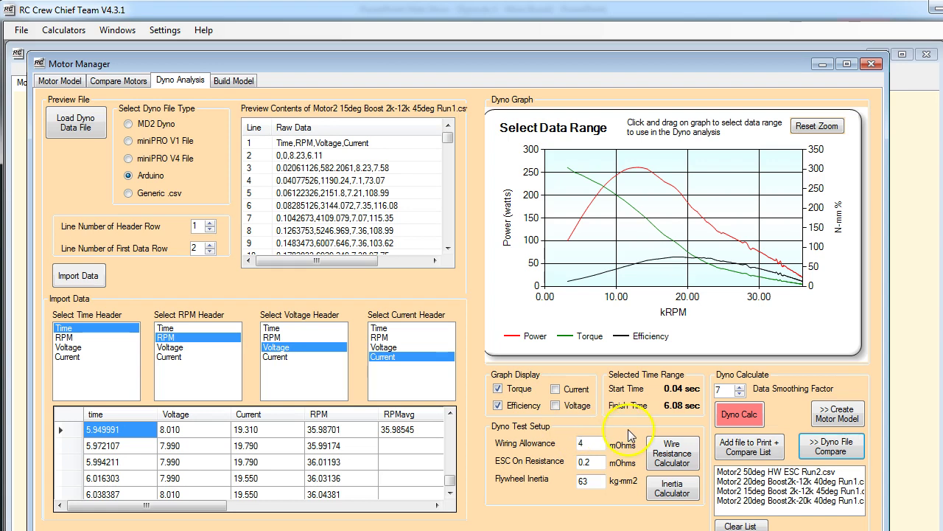
click(831, 446)
drag(304, 179, 296, 69)
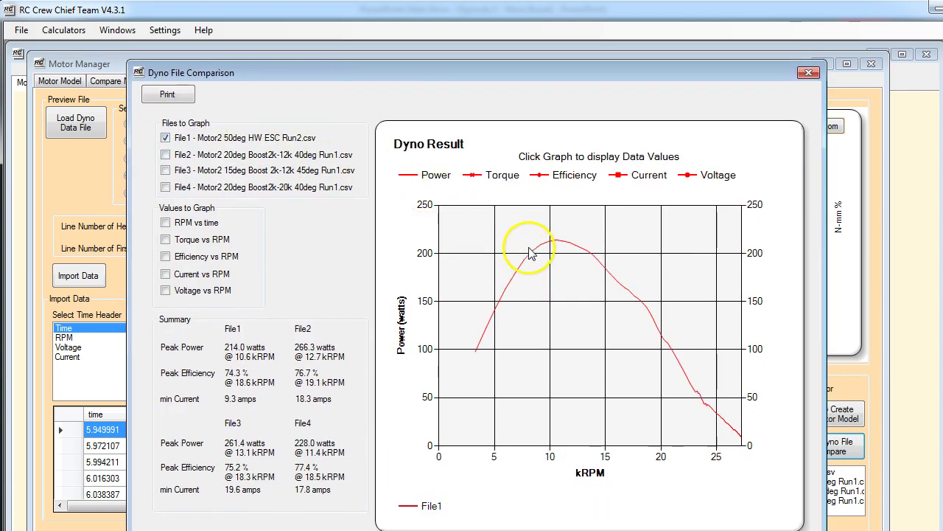
click(555, 243)
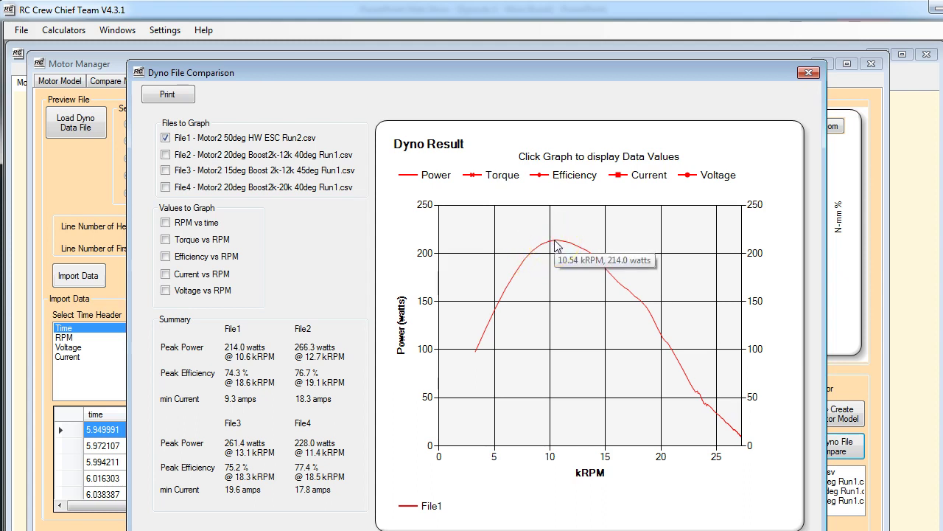
mouse_move(516, 255)
mouse_down()
mouse_move(345, 247)
mouse_move(435, 276)
mouse_move(465, 306)
mouse_move(503, 300)
mouse_move(541, 246)
mouse_move(343, 243)
mouse_up()
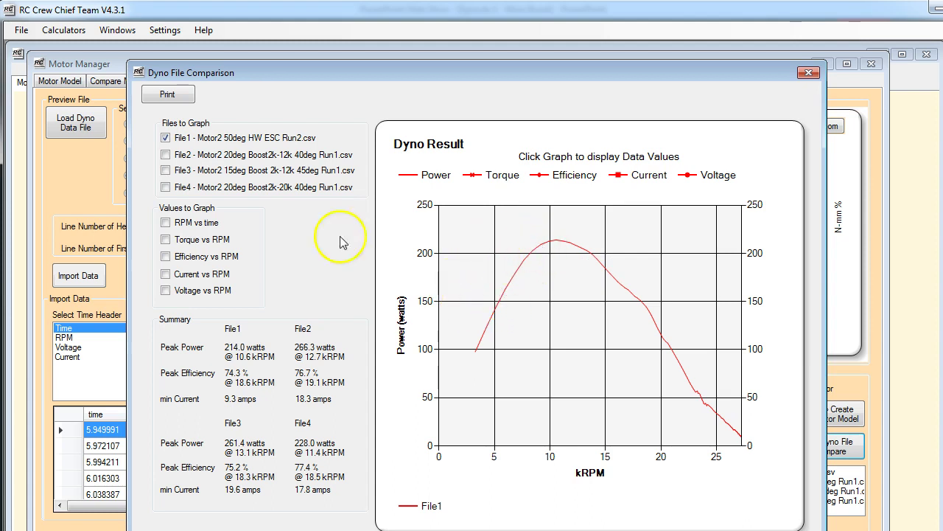
click(165, 155)
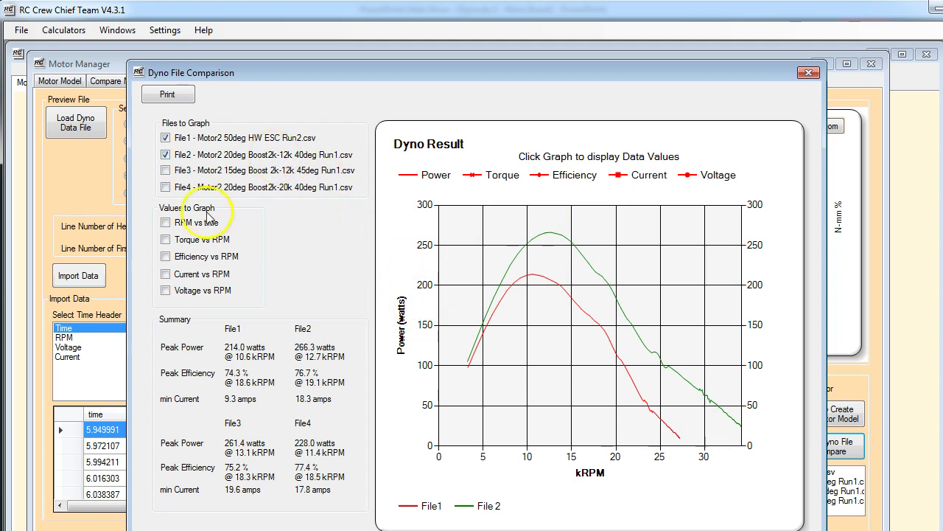
click(165, 171)
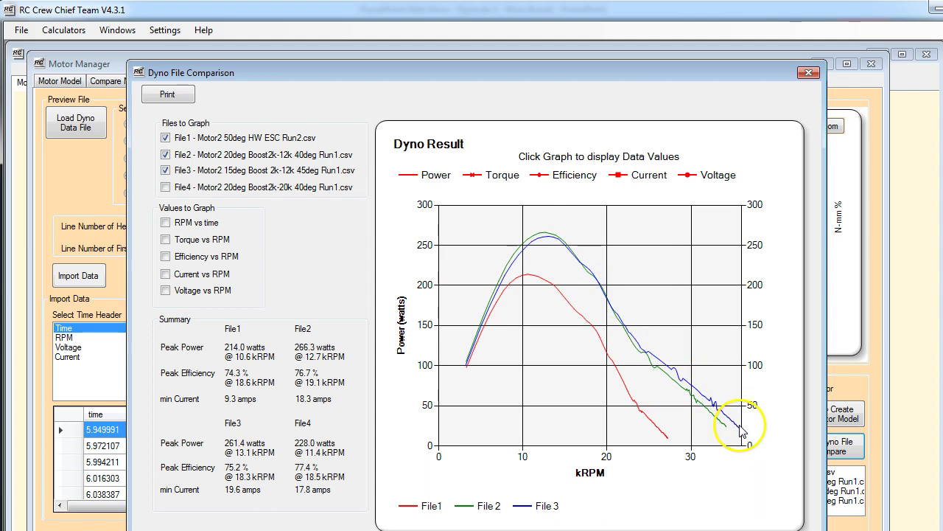
drag(693, 409, 667, 405)
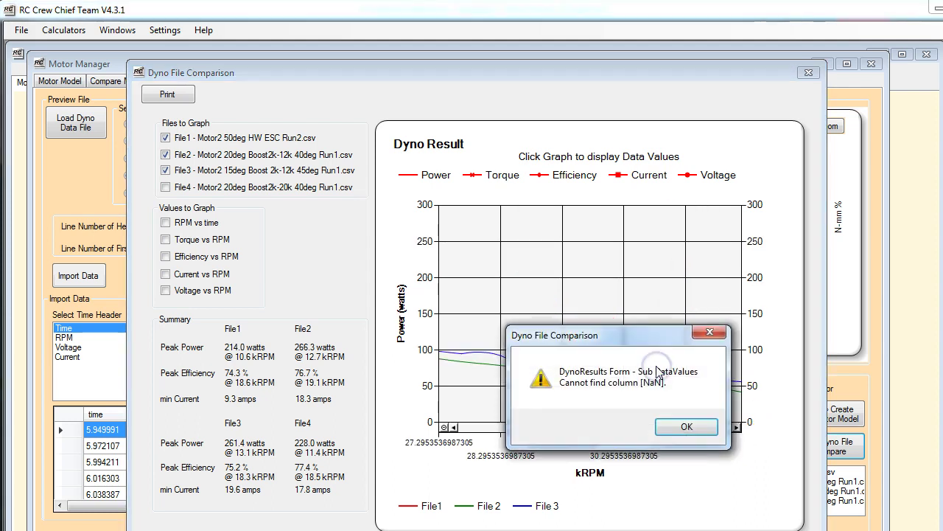
click(710, 332)
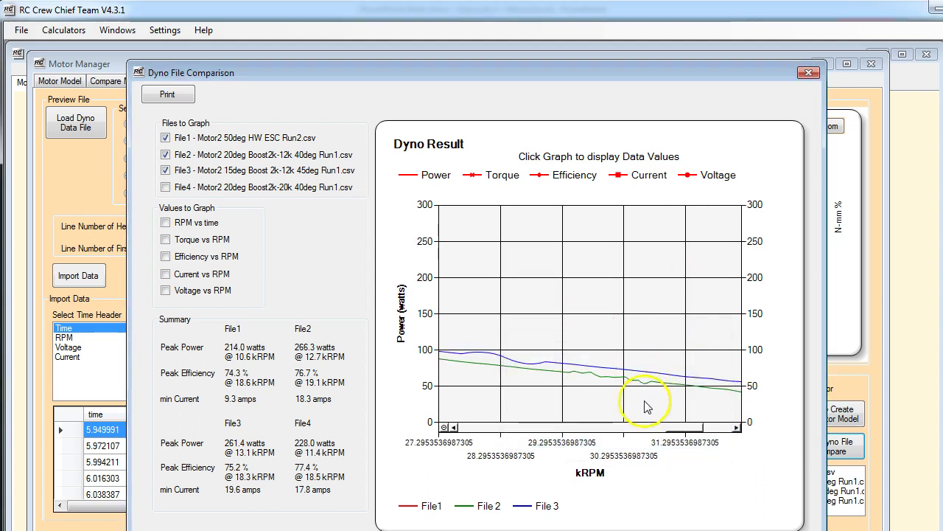
click(445, 428)
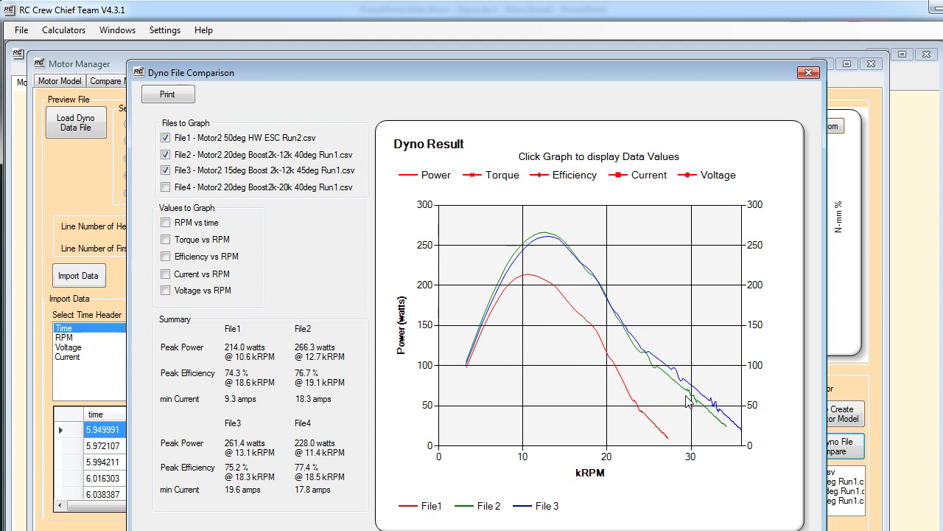
drag(687, 400, 712, 400)
- Add torque and current versus RPM to the graph, read the data values at about 18.0 and 27.9 kRPM, and close the comparison
click(167, 243)
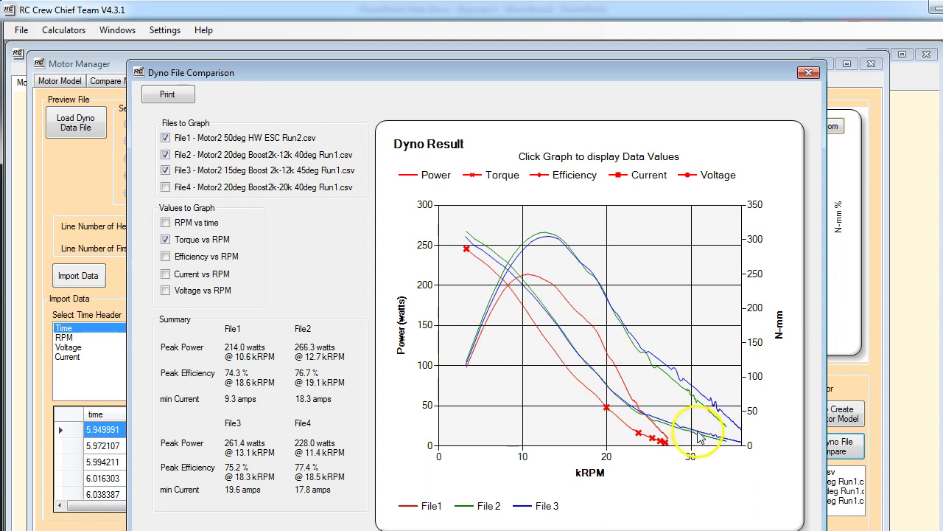
click(165, 274)
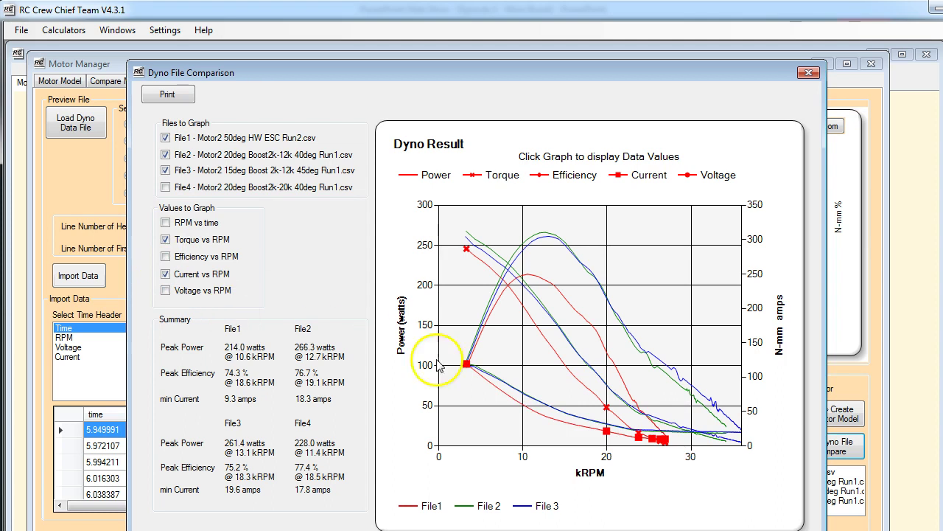
click(590, 424)
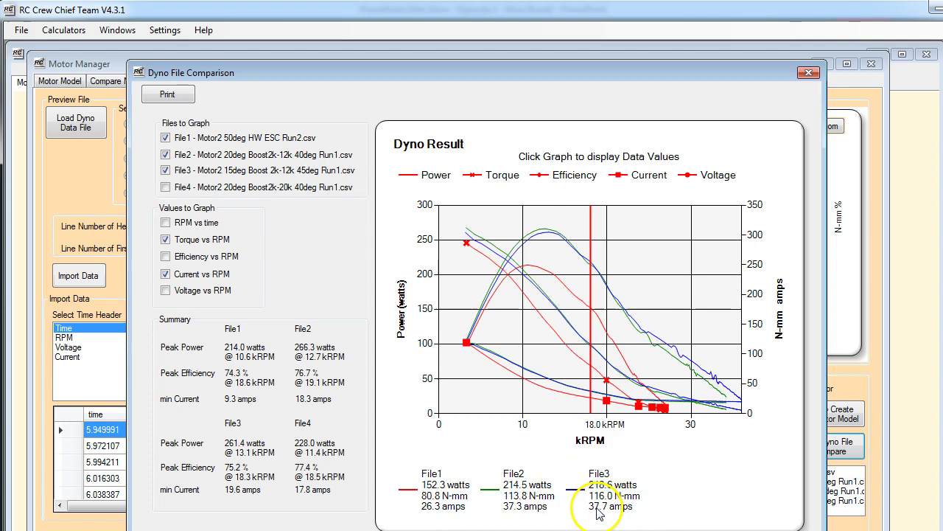
click(672, 399)
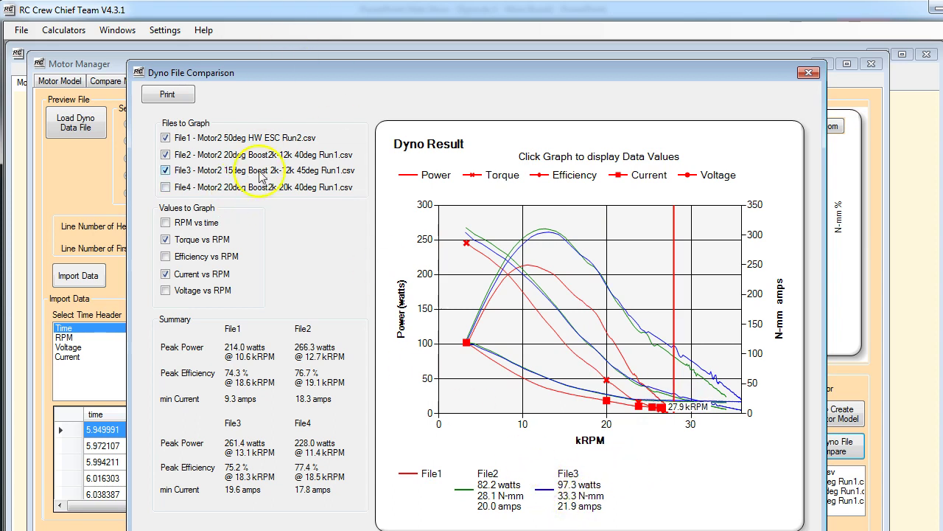
click(809, 73)
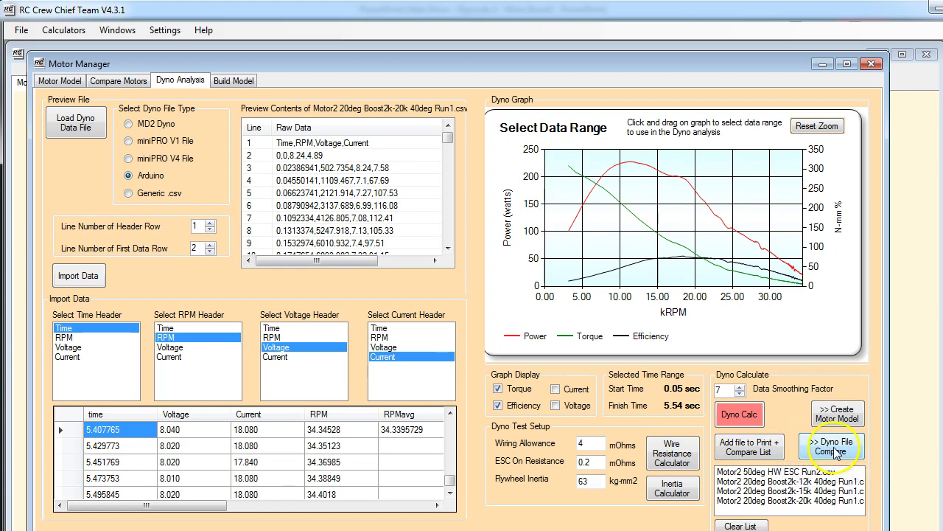
- Compare the 20deg Boost2k-12k, 2k-15k and 2k-20k 40deg power curves with the 50deg HW ESC run in a new file comparison, and close it
click(831, 451)
drag(558, 210, 477, 66)
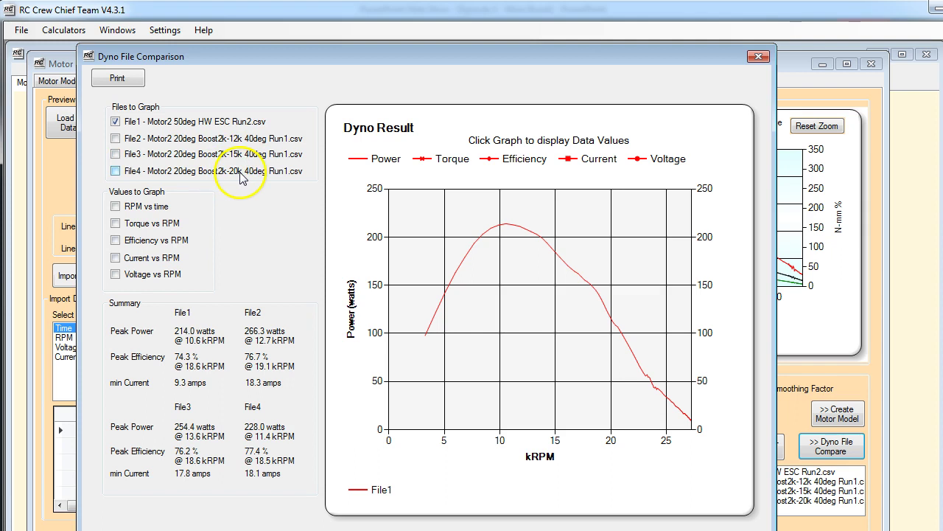
click(115, 139)
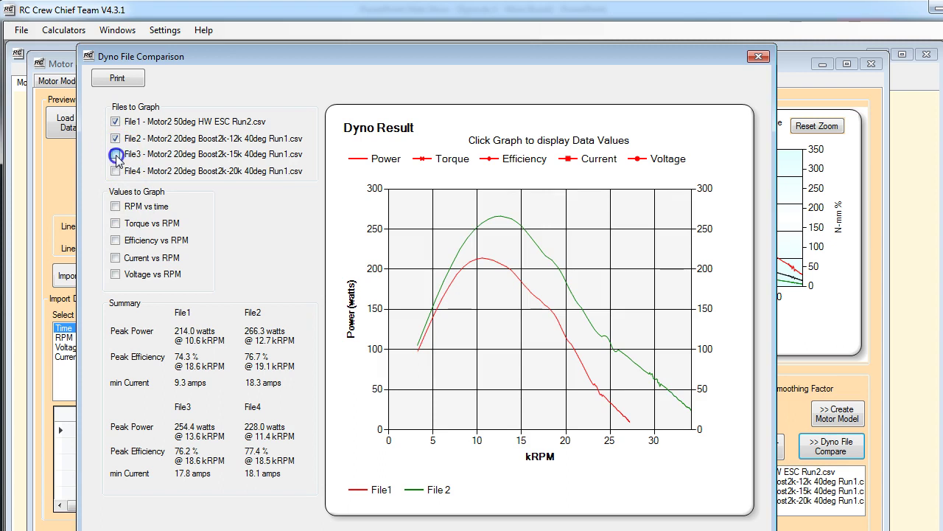
click(115, 154)
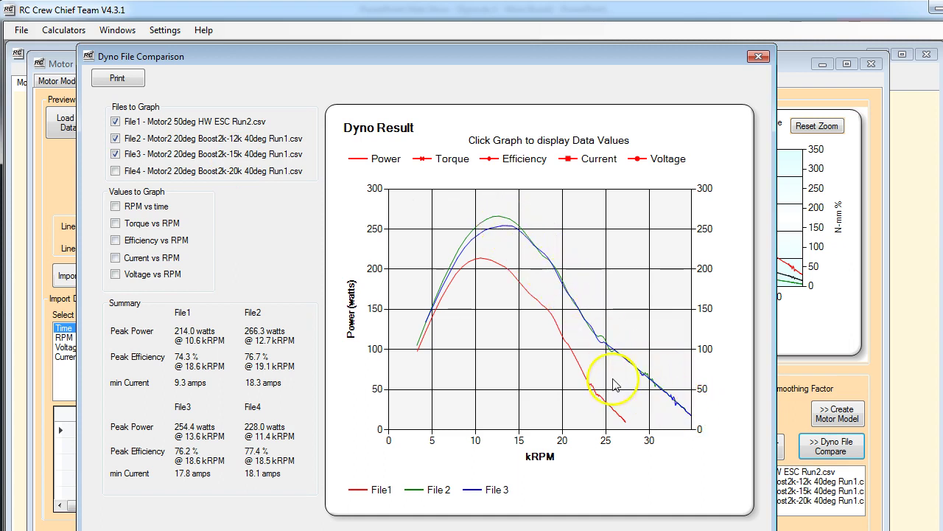
click(115, 171)
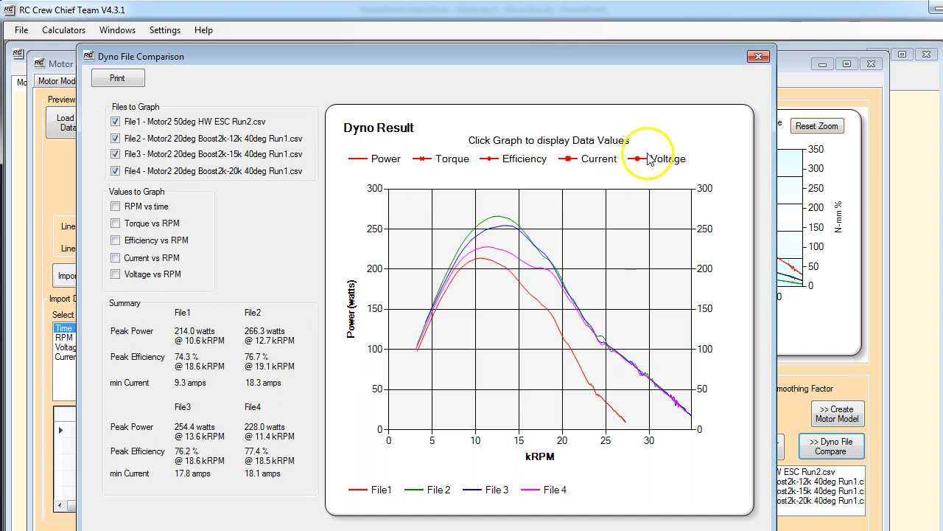
click(758, 57)
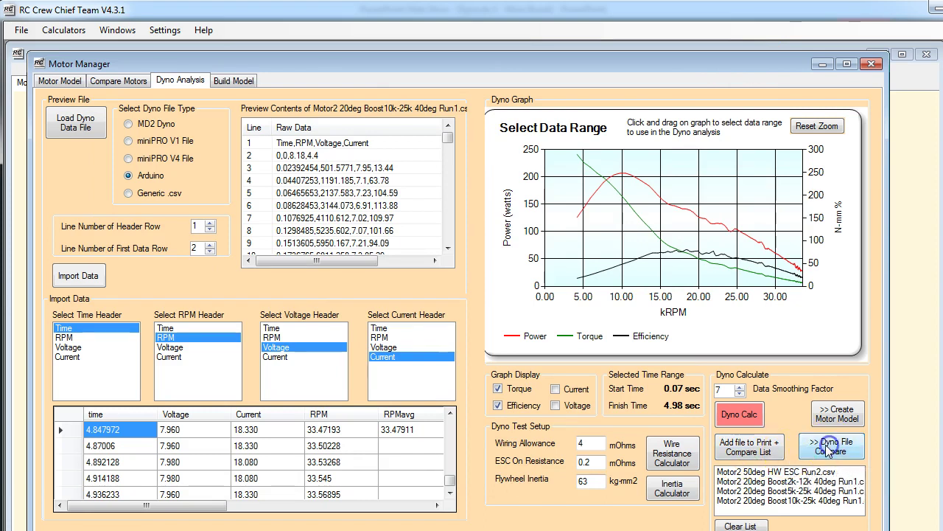
- Compare the 20deg Boost2k-12k, 5k-25k and 10k-25k 40deg power curves with the 50deg HW ESC run in a new file comparison, and close it
click(832, 446)
drag(617, 240, 524, 64)
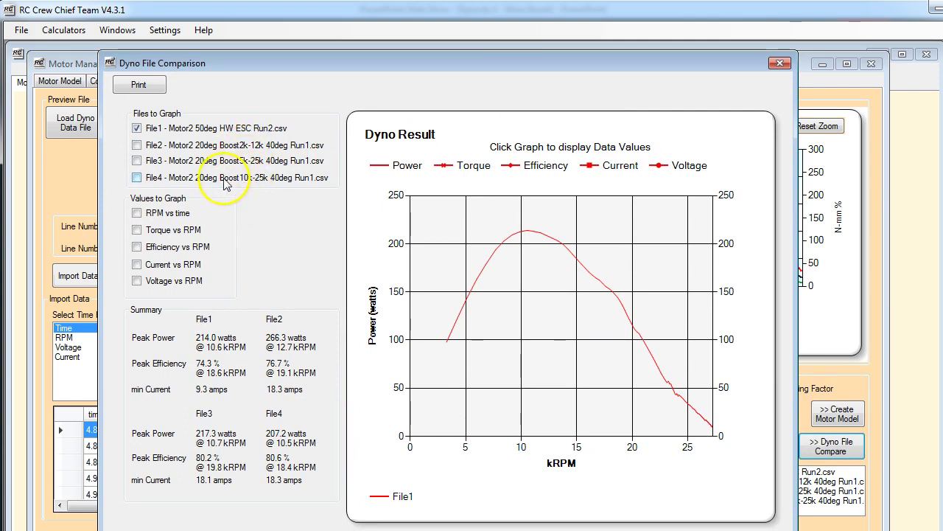
click(136, 145)
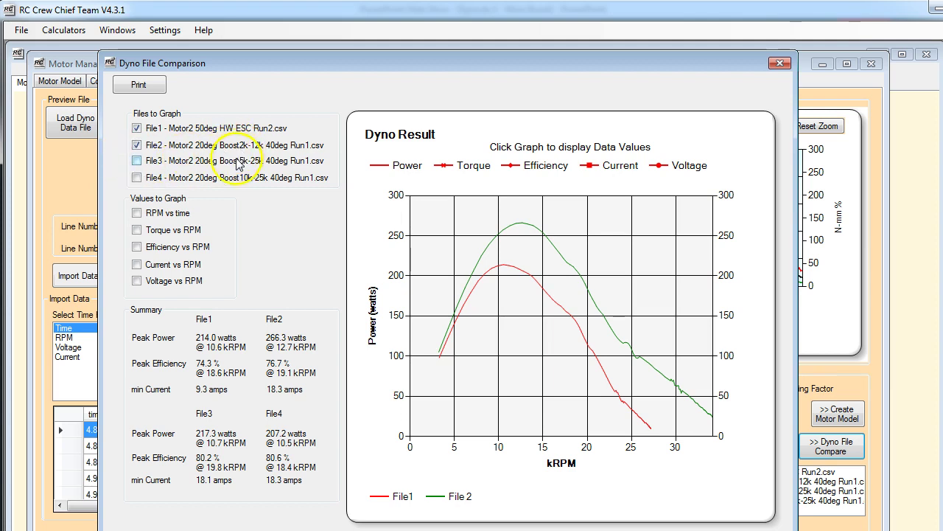
click(138, 162)
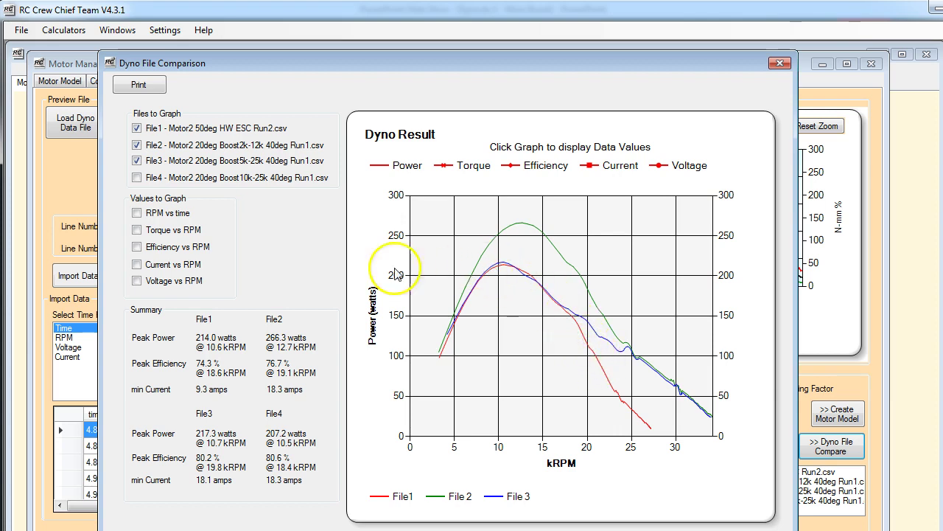
click(137, 178)
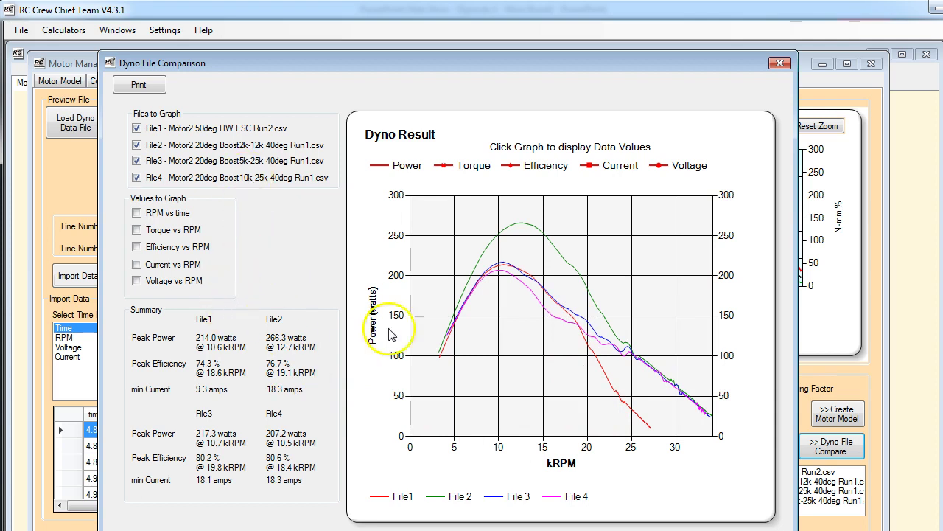
click(781, 64)
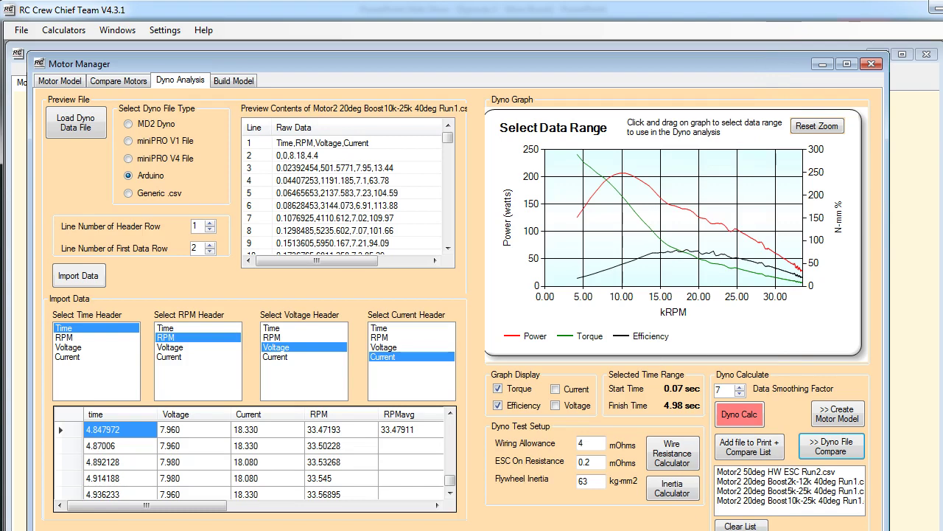
- Switch back to the PowerPoint slide show and advance it to the Takeaways slide
key(alt+Tab)
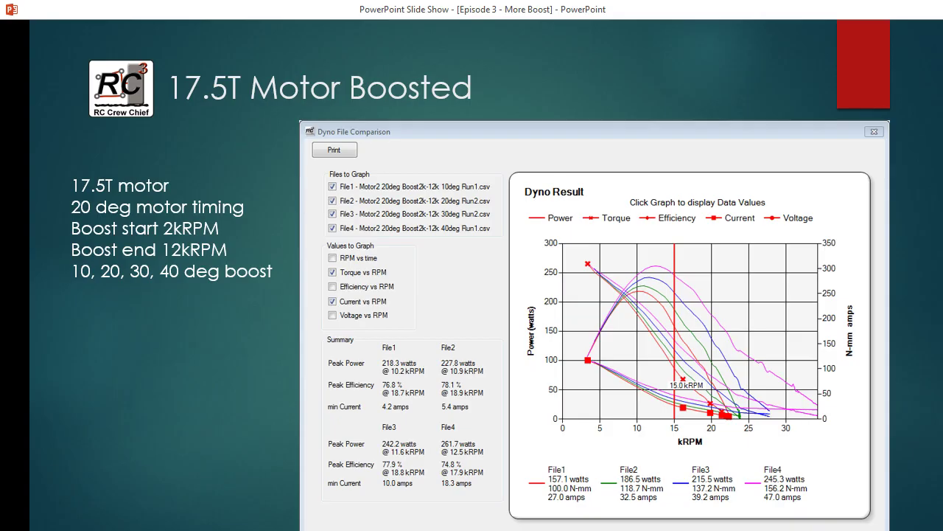
click(292, 187)
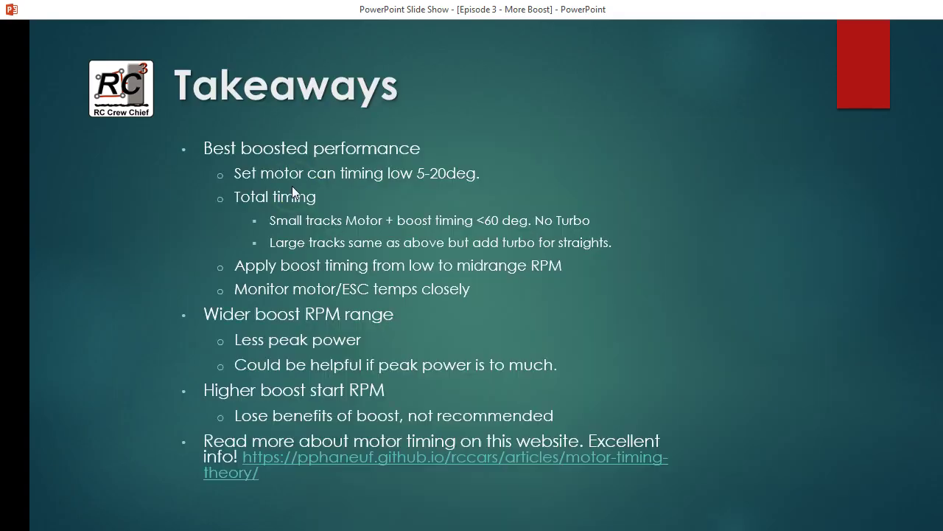